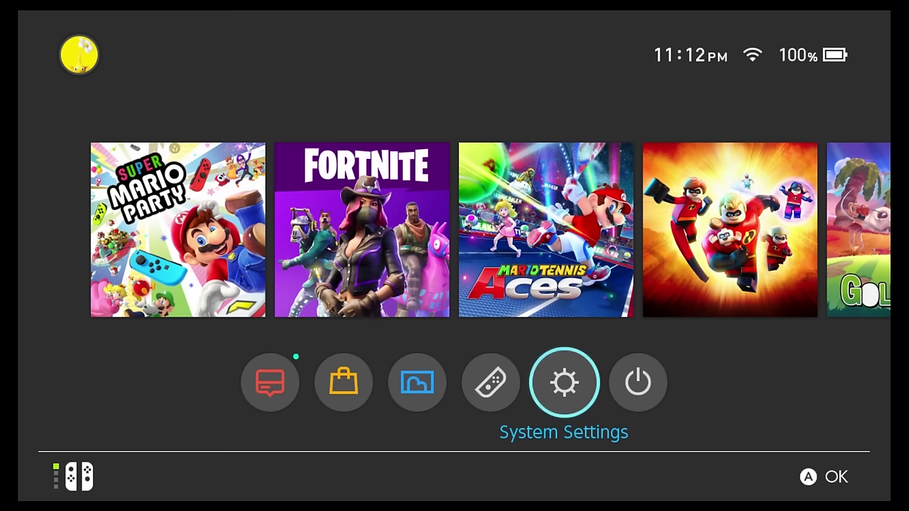
{"action": "key", "text": "Left"}
{"action": "key", "text": "Left"}
{"action": "key", "text": "Left"}
{"action": "key", "text": "Left"}
{"action": "key", "text": "Up"}
{"action": "key", "text": "Right"}
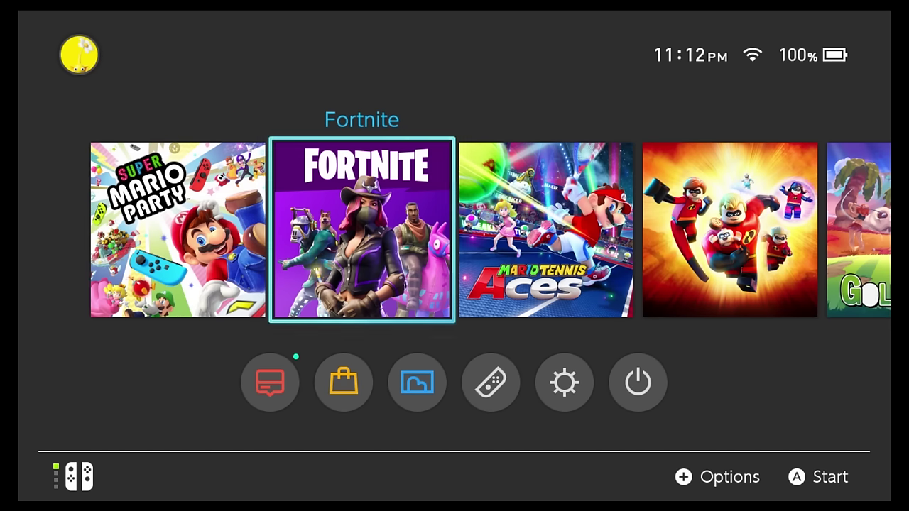
{"action": "key", "text": "Down"}
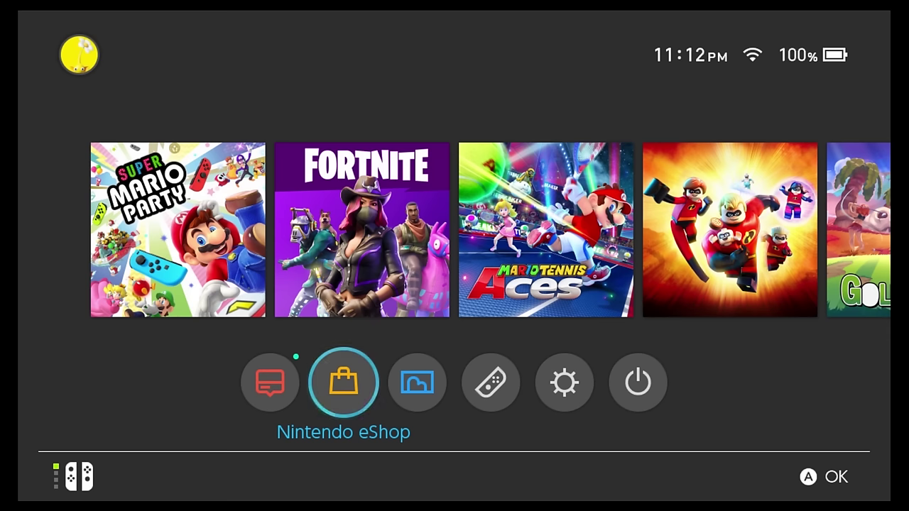
Open the console's System Settings from the home screen.
{"action": "key", "text": "Right"}
{"action": "key", "text": "Left"}
{"action": "key", "text": "Right"}
{"action": "key", "text": "Right"}
{"action": "key", "text": "Right"}
{"action": "key", "text": "Left"}
{"action": "key", "text": "Right"}
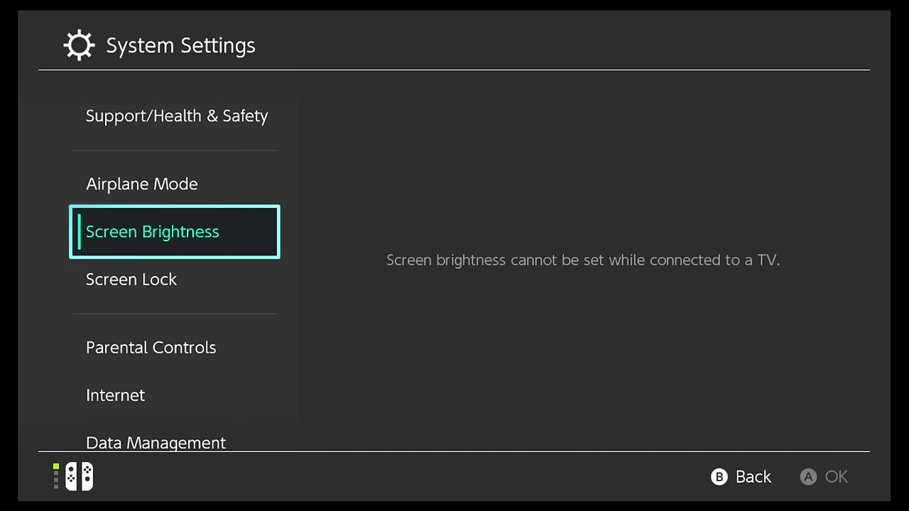
Open Internet Settings in the Internet section to list the available networks.
{"action": "key", "text": "Down"}
{"action": "key", "text": "Down"}
{"action": "key", "text": "Down"}
{"action": "key", "text": "Down"}
{"action": "key", "text": "Down"}
{"action": "key", "text": "Down"}
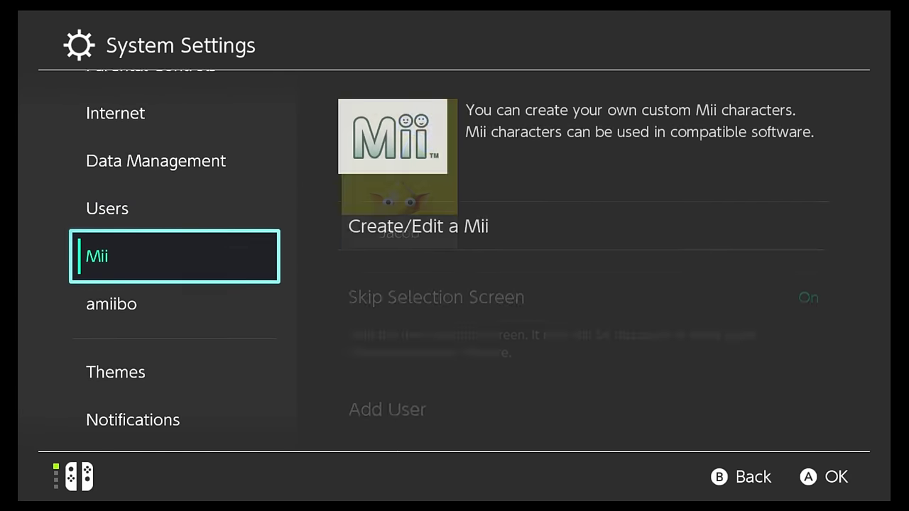
{"action": "key", "text": "Up"}
{"action": "key", "text": "Up"}
{"action": "key", "text": "Up"}
{"action": "key", "text": "Up"}
{"action": "key", "text": "Up"}
{"action": "key", "text": "Up"}
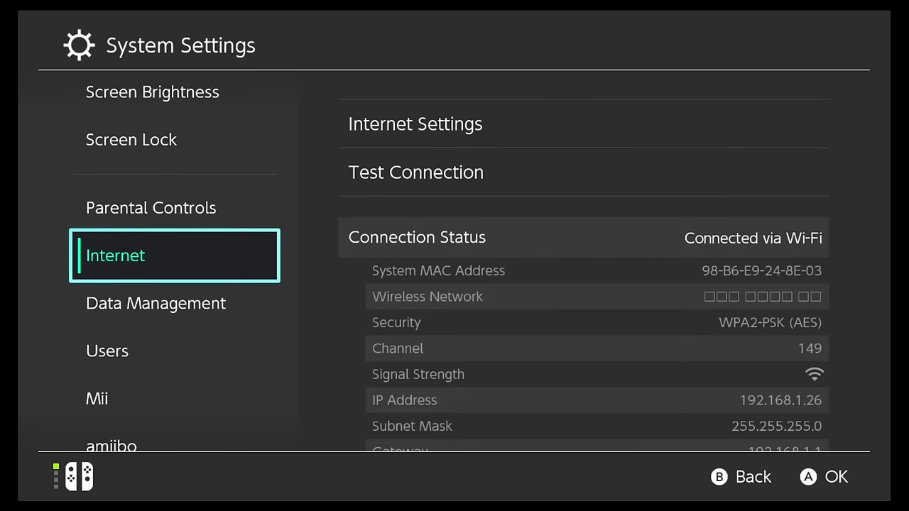
{"action": "key", "text": "Right"}
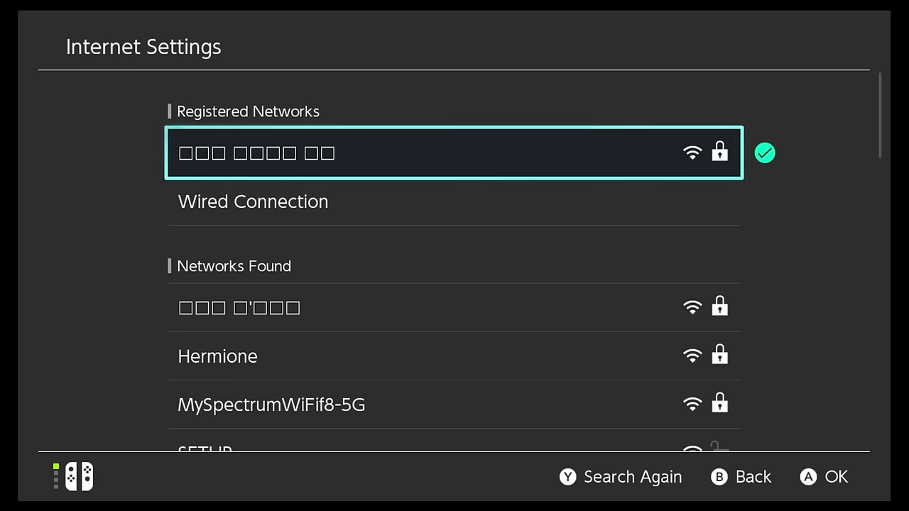
{"action": "key", "text": "Down"}
{"action": "key", "text": "Up"}
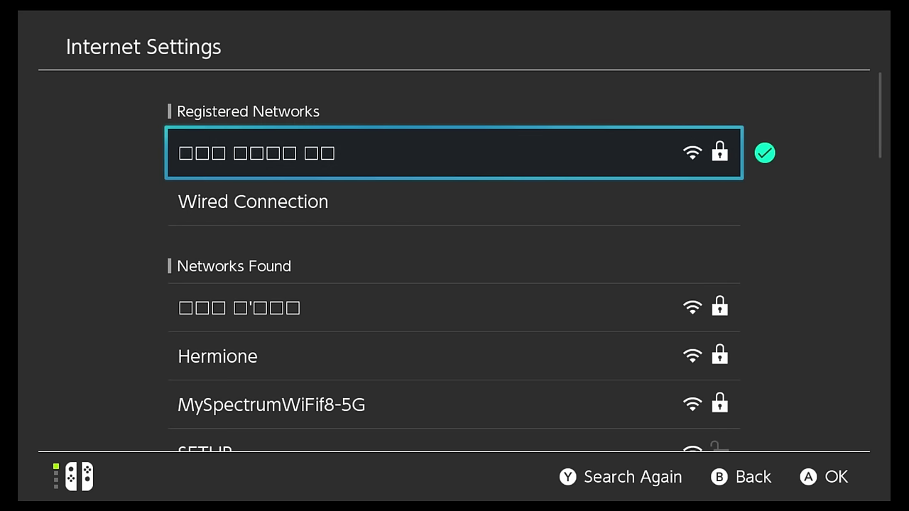
{"action": "key", "text": "Down"}
{"action": "key", "text": "Down"}
{"action": "key", "text": "Up"}
{"action": "key", "text": "Up"}
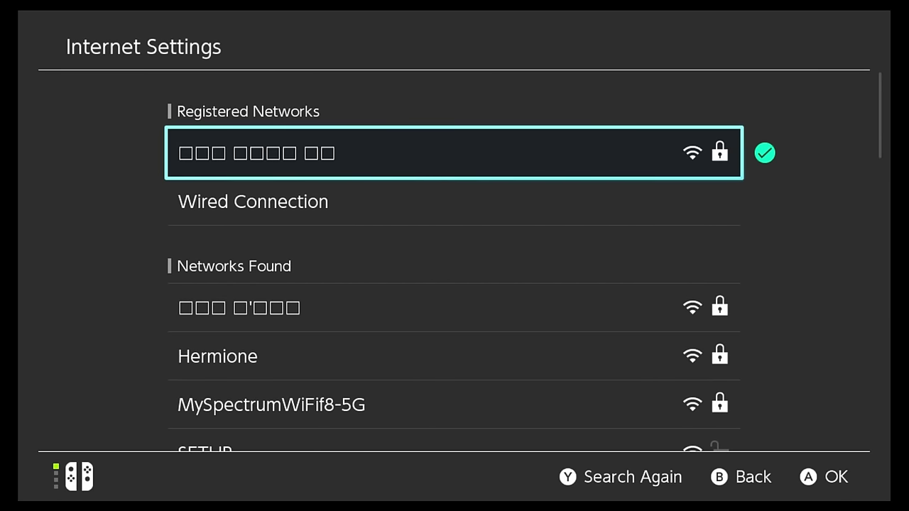
{"action": "key", "text": "Down"}
{"action": "key", "text": "Up"}
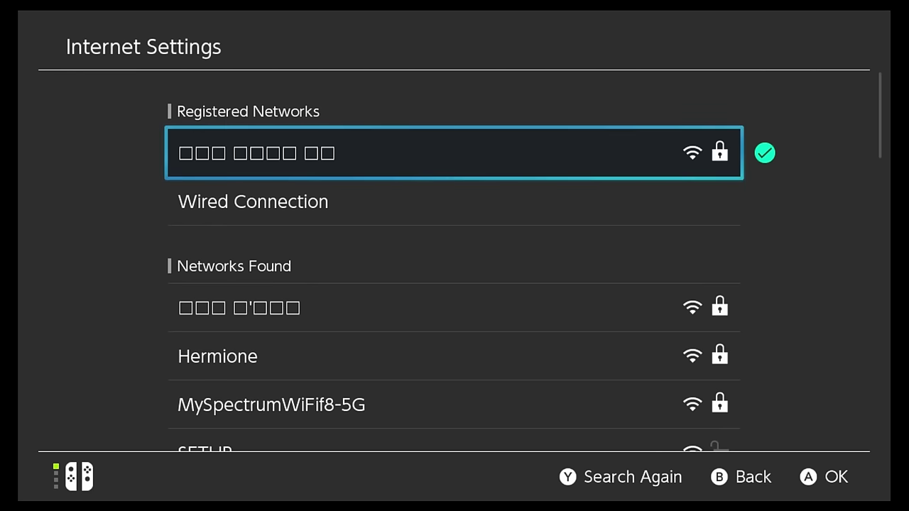
{"action": "key", "text": "Down"}
{"action": "key", "text": "Up"}
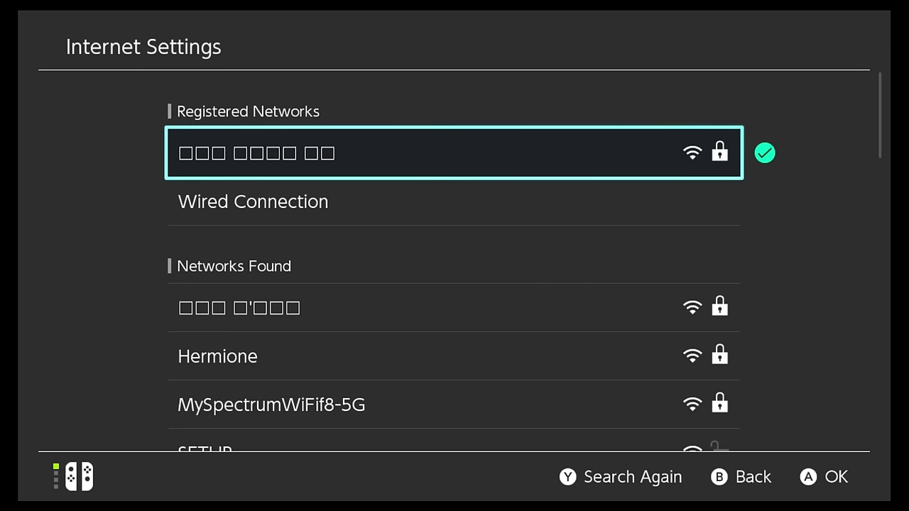
Connect to the registered Wi-Fi network and return to the Internet section.
{"action": "key", "text": "Return"}
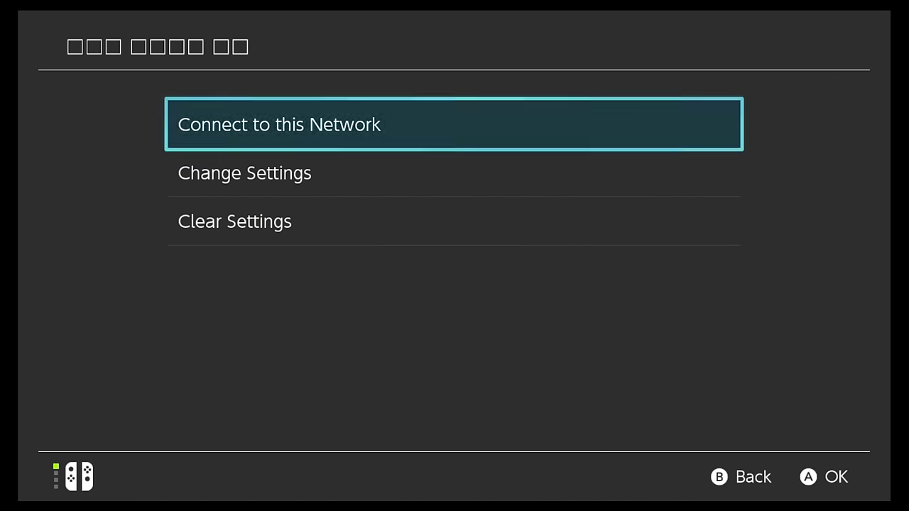
{"action": "key", "text": "Return"}
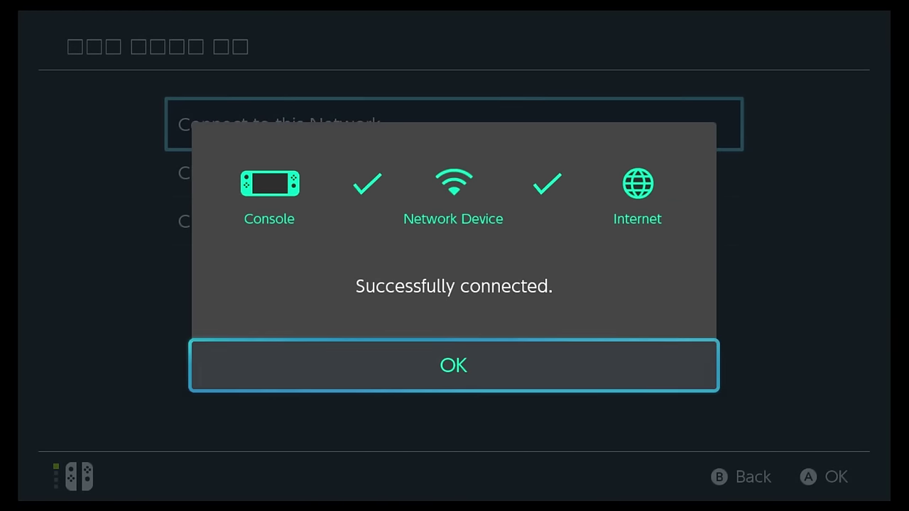
{"action": "key", "text": "Return"}
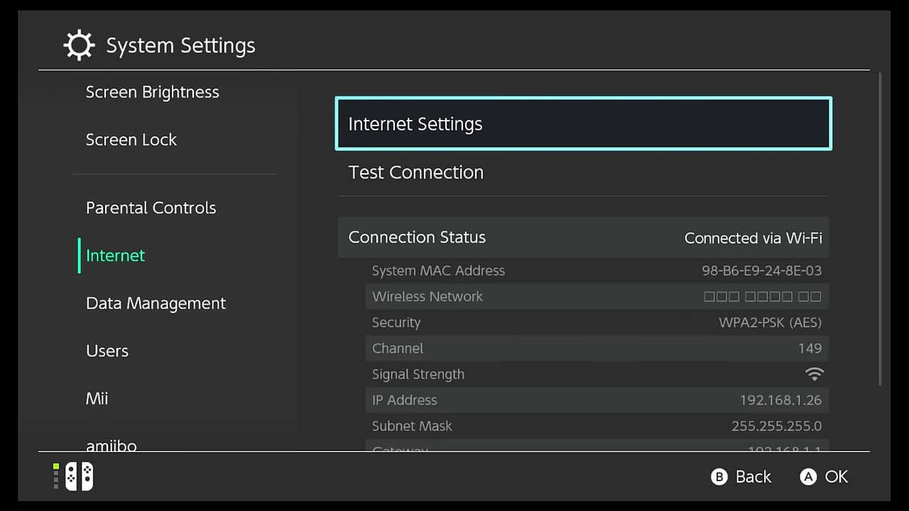
Open the registered Wi-Fi network's saved settings for editing.
{"action": "key", "text": "Return"}
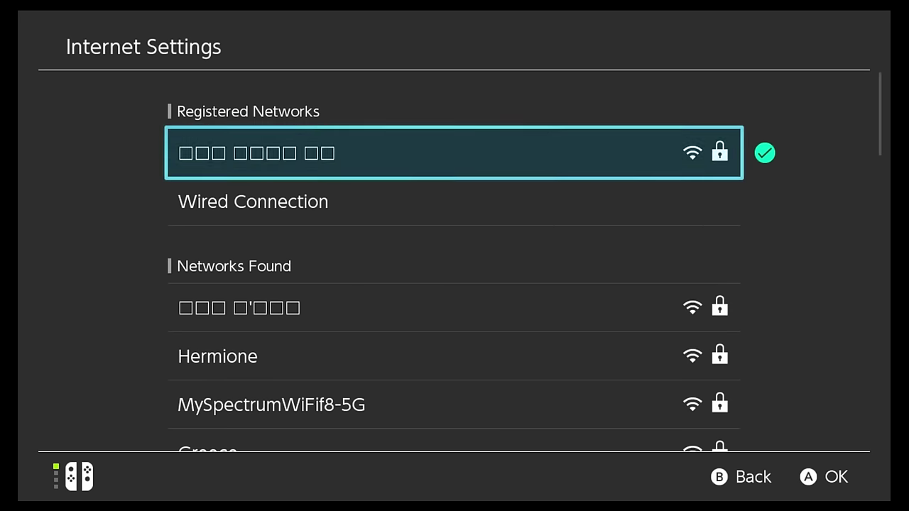
{"action": "key", "text": "Return"}
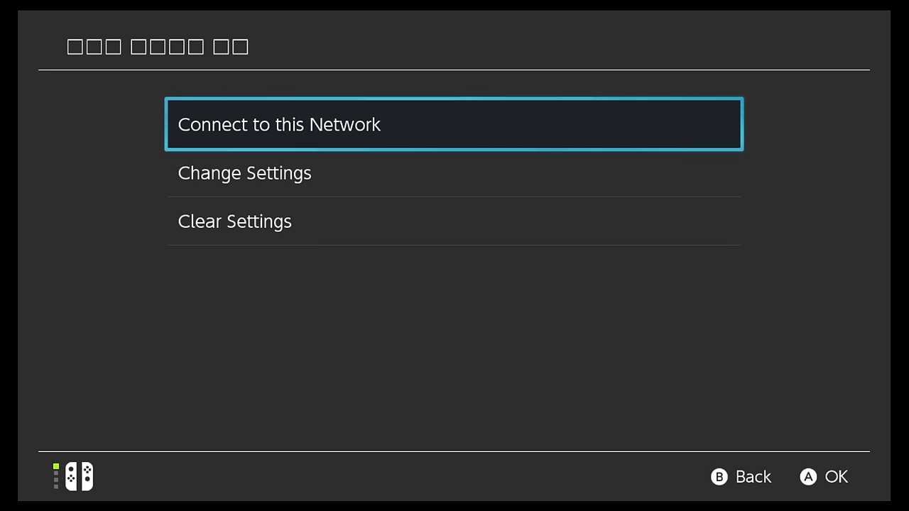
{"action": "key", "text": "Down"}
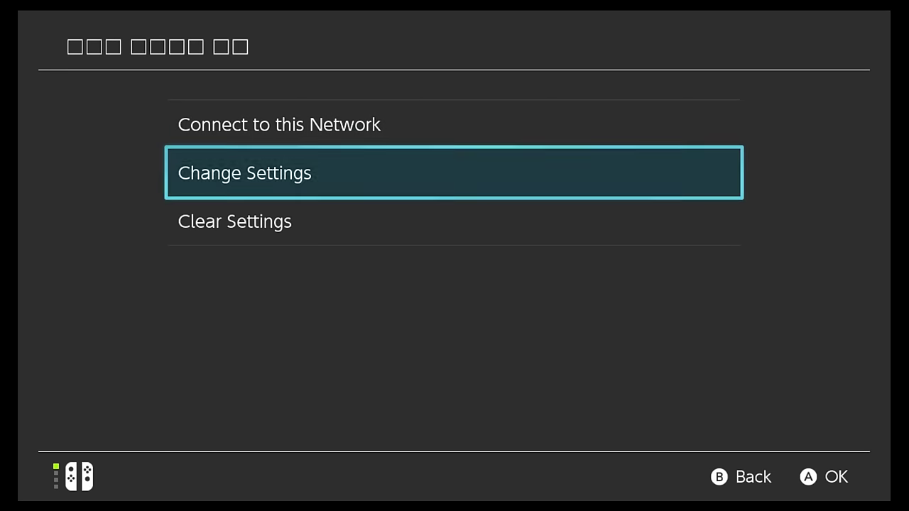
{"action": "key", "text": "Return"}
Look over the network's SSID, security, password, IP address and DNS fields.
{"action": "key", "text": "Down"}
{"action": "key", "text": "Down"}
{"action": "key", "text": "Down"}
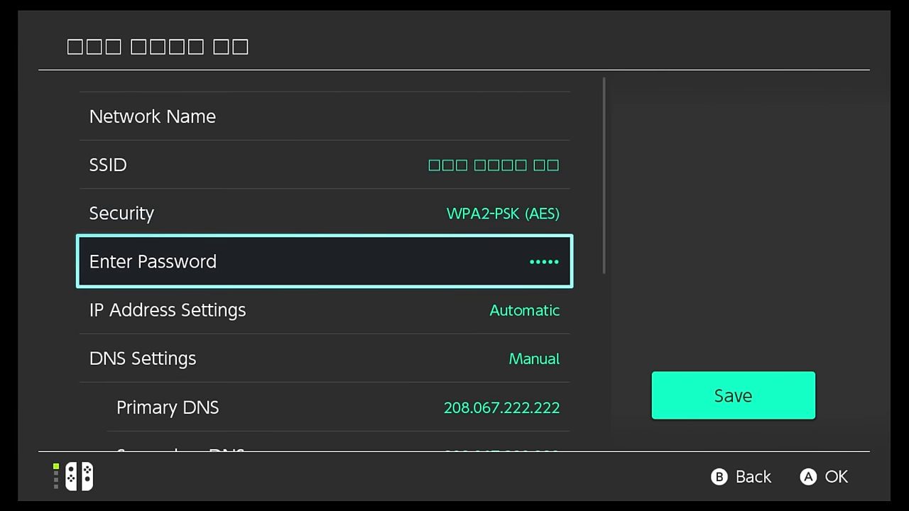
{"action": "key", "text": "Down"}
{"action": "key", "text": "Down"}
{"action": "key", "text": "Return"}
{"action": "key", "text": "Return"}
{"action": "key", "text": "Up"}
{"action": "key", "text": "Up"}
{"action": "key", "text": "Up"}
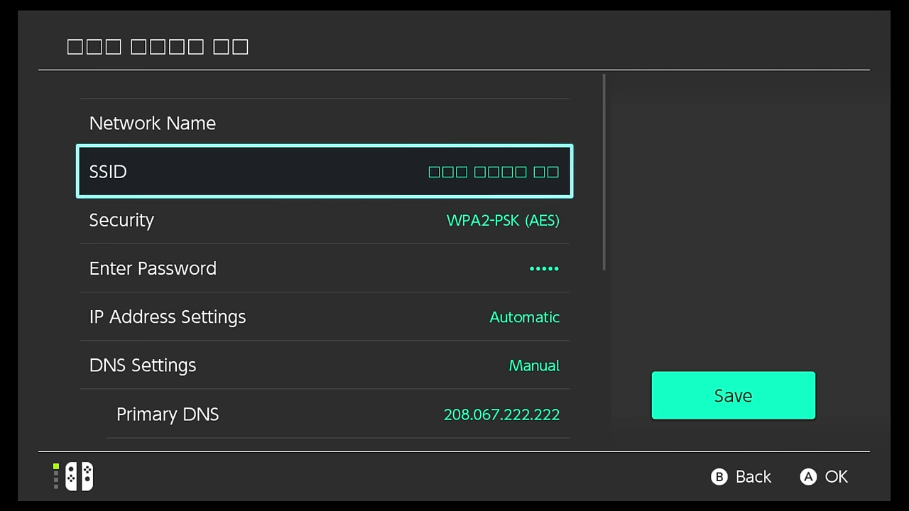
Switch the network's DNS Settings to Automatic.
{"action": "key", "text": "Down"}
{"action": "key", "text": "Down"}
{"action": "key", "text": "Down"}
{"action": "key", "text": "Down"}
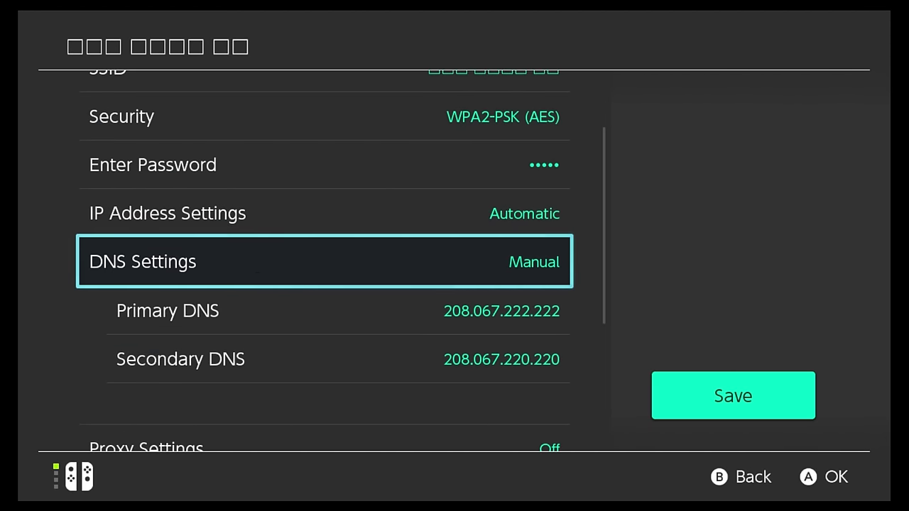
{"action": "key", "text": "Down"}
{"action": "key", "text": "Up"}
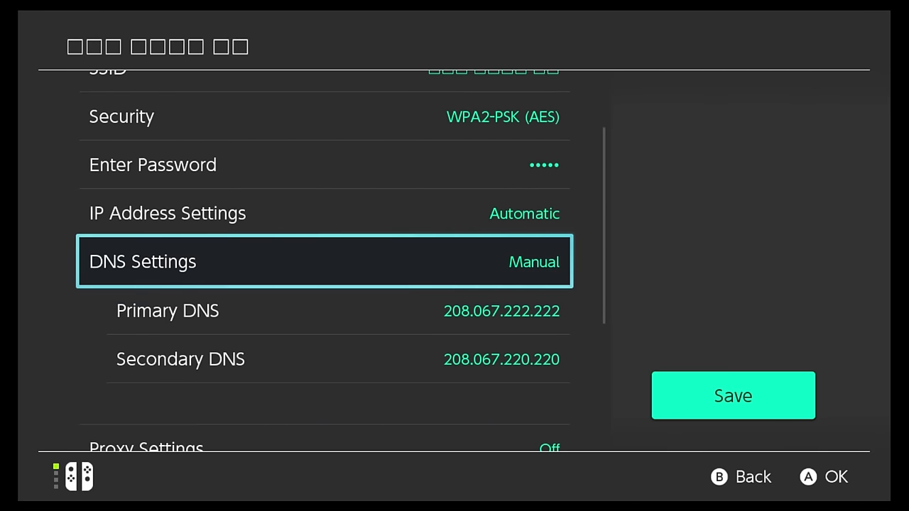
{"action": "key", "text": "Return"}
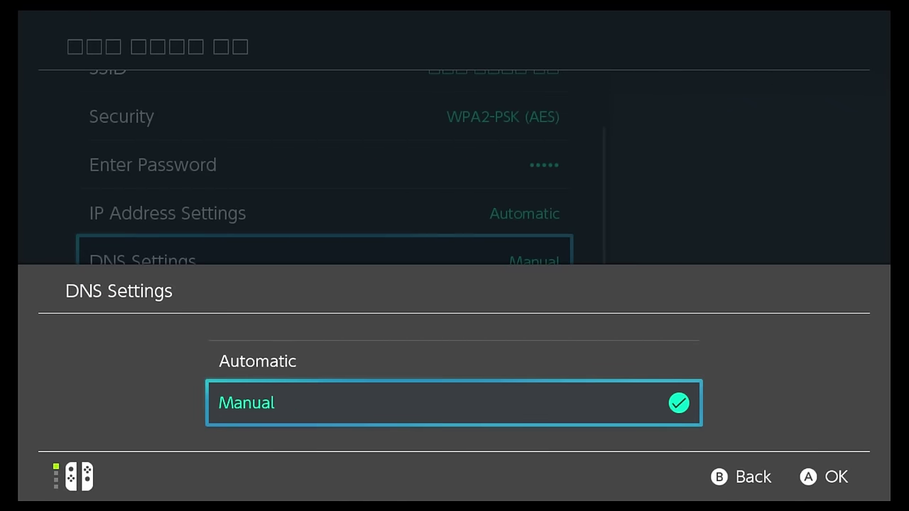
{"action": "key", "text": "Up"}
{"action": "key", "text": "Return"}
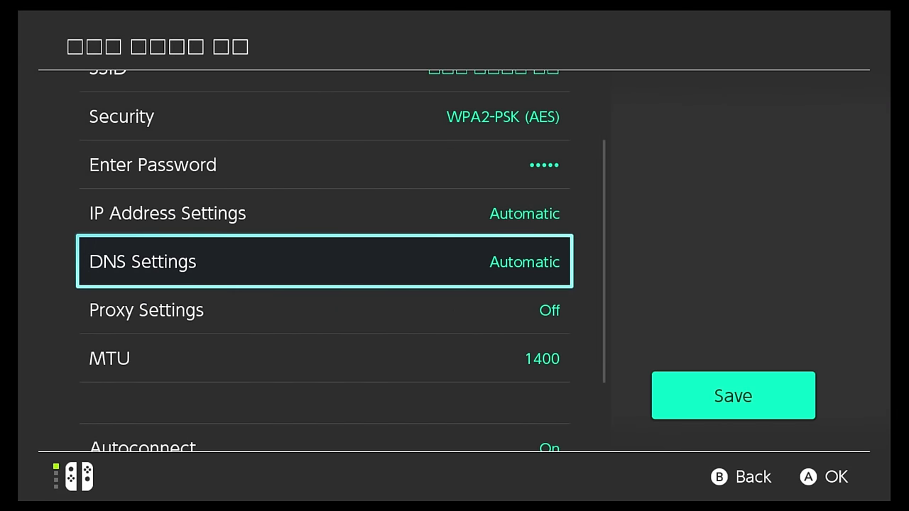
Save the edited network settings and close the confirmation.
{"action": "key", "text": "Down"}
{"action": "key", "text": "Down"}
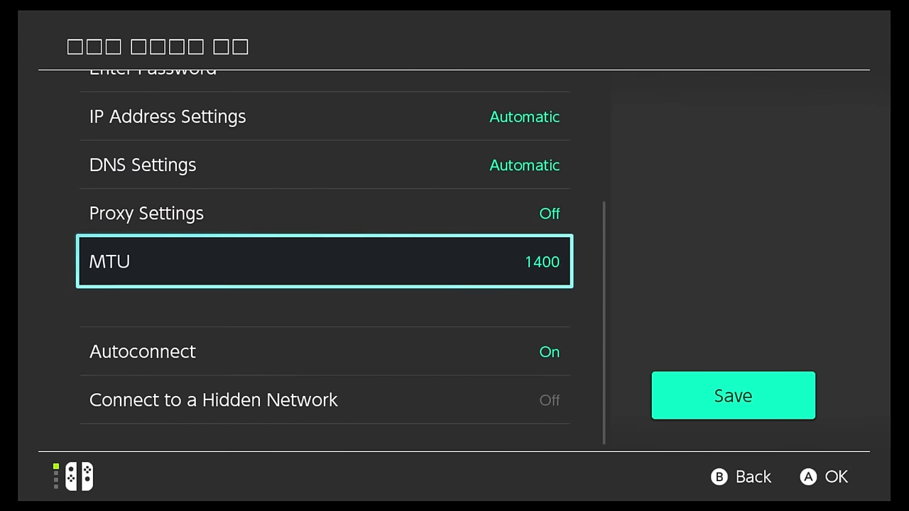
{"action": "key", "text": "Down"}
{"action": "key", "text": "Up"}
{"action": "key", "text": "Right"}
{"action": "key", "text": "Return"}
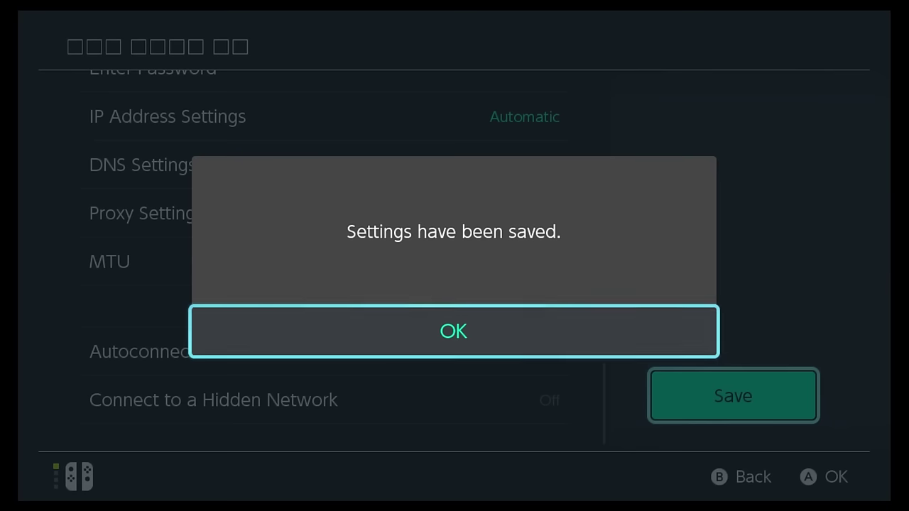
{"action": "key", "text": "Return"}
Run a connection test with the automatic DNS and leave its report.
{"action": "key", "text": "Down"}
{"action": "key", "text": "Up"}
{"action": "key", "text": "Escape"}
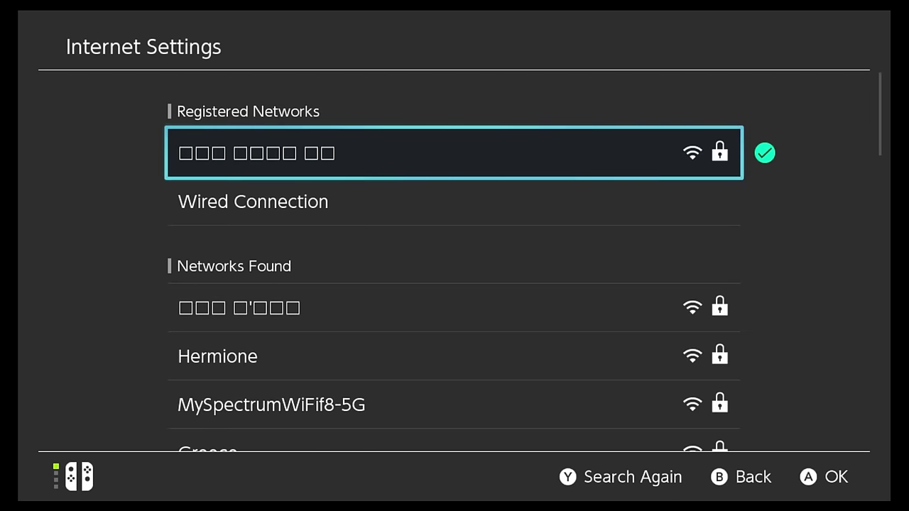
{"action": "key", "text": "Escape"}
{"action": "key", "text": "Down"}
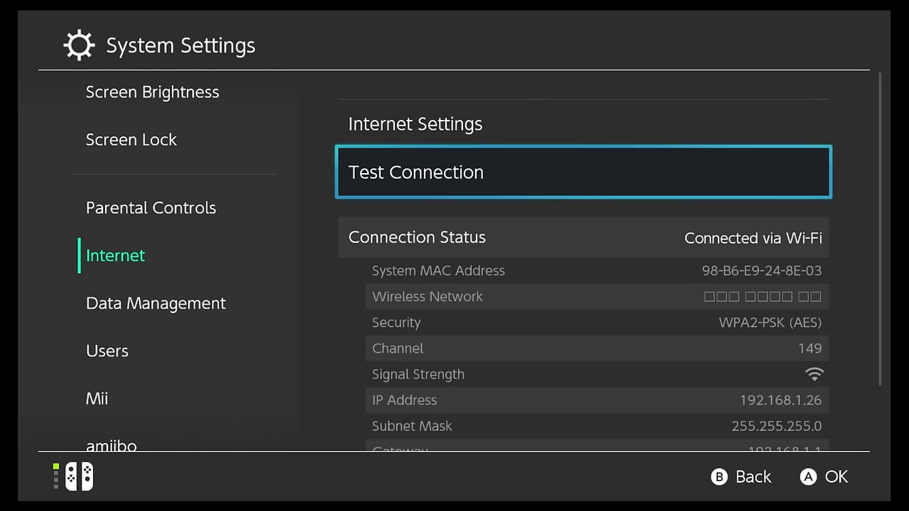
{"action": "key", "text": "Return"}
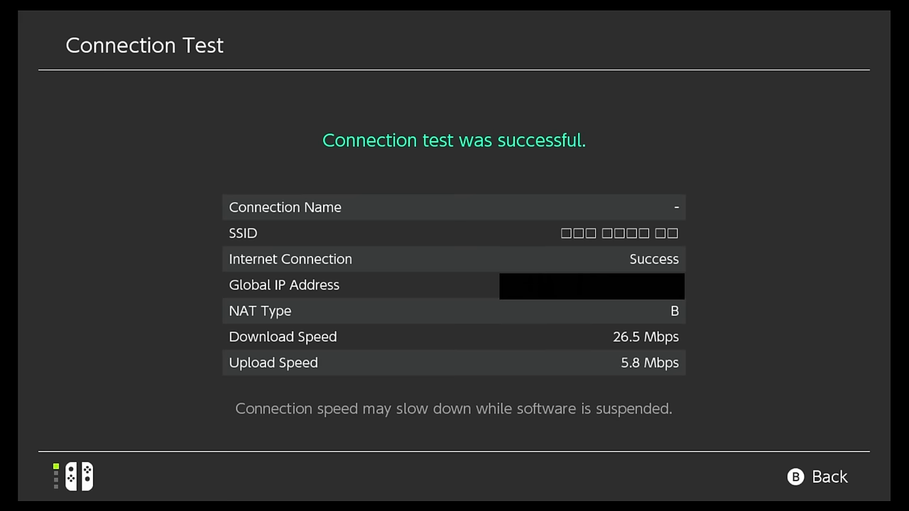
{"action": "key", "text": "Escape"}
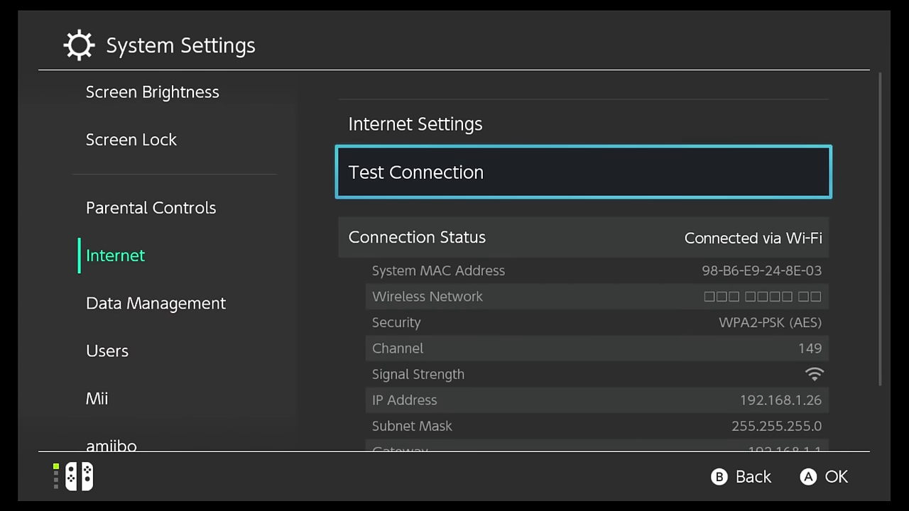
Go back into Internet Settings and reopen the registered network's settings for editing.
{"action": "key", "text": "Up"}
{"action": "key", "text": "Return"}
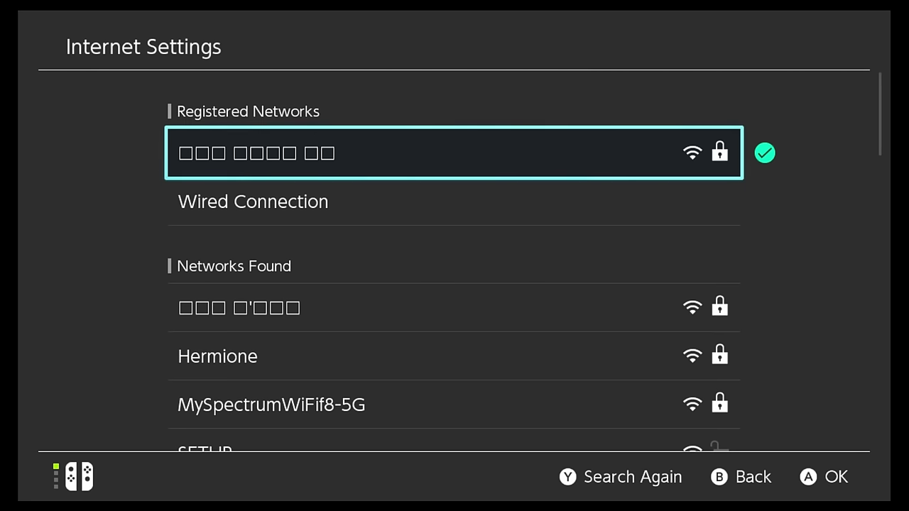
{"action": "key", "text": "Return"}
{"action": "key", "text": "Down"}
{"action": "key", "text": "Up"}
{"action": "key", "text": "Down"}
{"action": "key", "text": "Return"}
Switch the network's DNS Settings from Automatic to Manual.
{"action": "key", "text": "Down"}
{"action": "key", "text": "Down"}
{"action": "key", "text": "Down"}
{"action": "key", "text": "Down"}
{"action": "key", "text": "Down"}
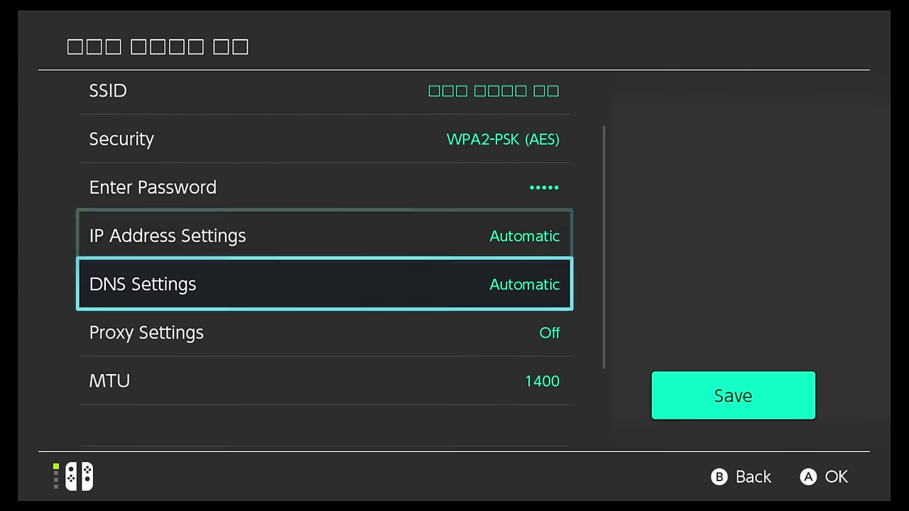
{"action": "key", "text": "Return"}
{"action": "key", "text": "Down"}
{"action": "key", "text": "Return"}
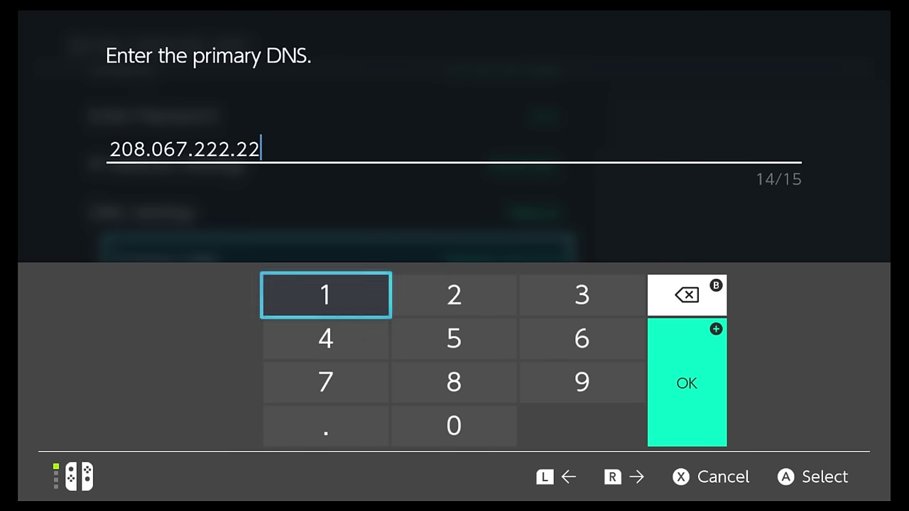
Complete the primary DNS as 208.067.222.222 and check the secondary DNS entry.
{"action": "key", "text": "Right"}
{"action": "type", "text": "2"}
{"action": "key", "text": "Down"}
{"action": "key", "text": "Up"}
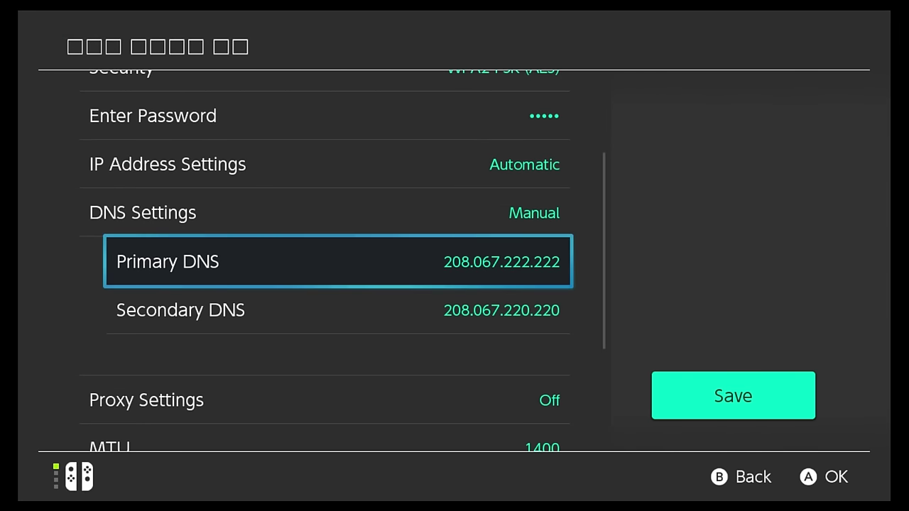
{"action": "key", "text": "Down"}
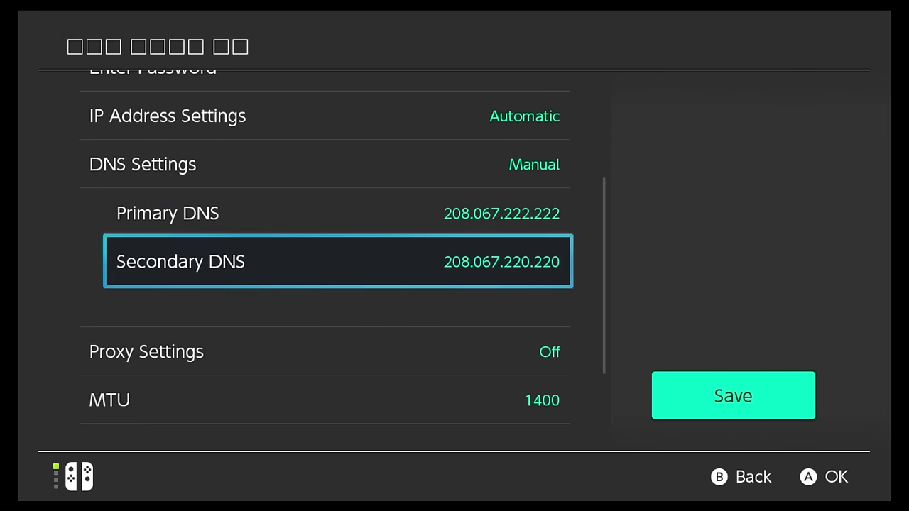
{"action": "key", "text": "Up"}
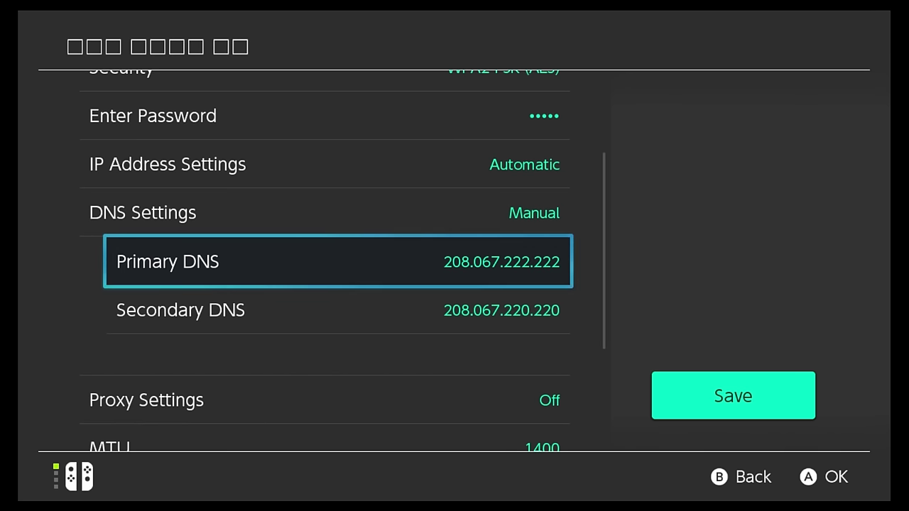
Save the manual DNS settings and connect to the network.
{"action": "key", "text": "Right"}
{"action": "key", "text": "Return"}
{"action": "key", "text": "Return"}
{"action": "key", "text": "Up"}
{"action": "key", "text": "Return"}
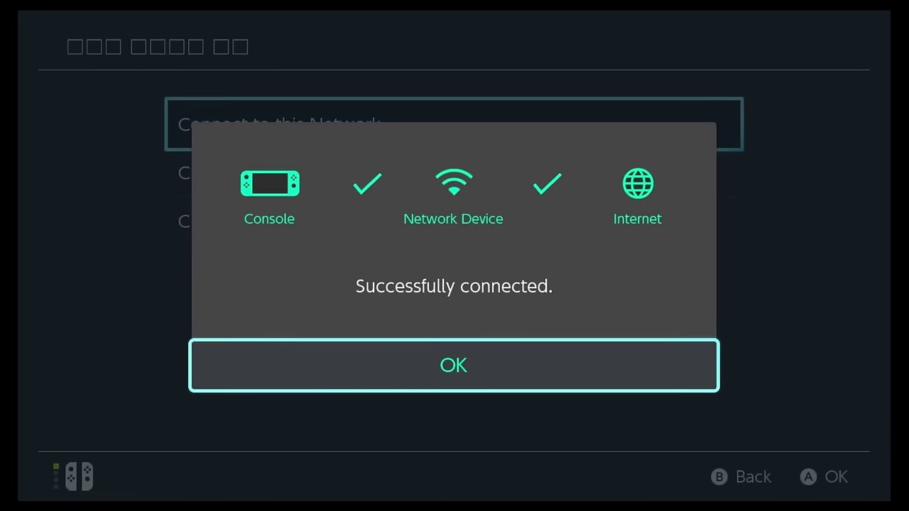
Return to the Internet page and look over the Connection Status details, including the DNS entries.
{"action": "key", "text": "Return"}
{"action": "key", "text": "Escape"}
{"action": "key", "text": "Escape"}
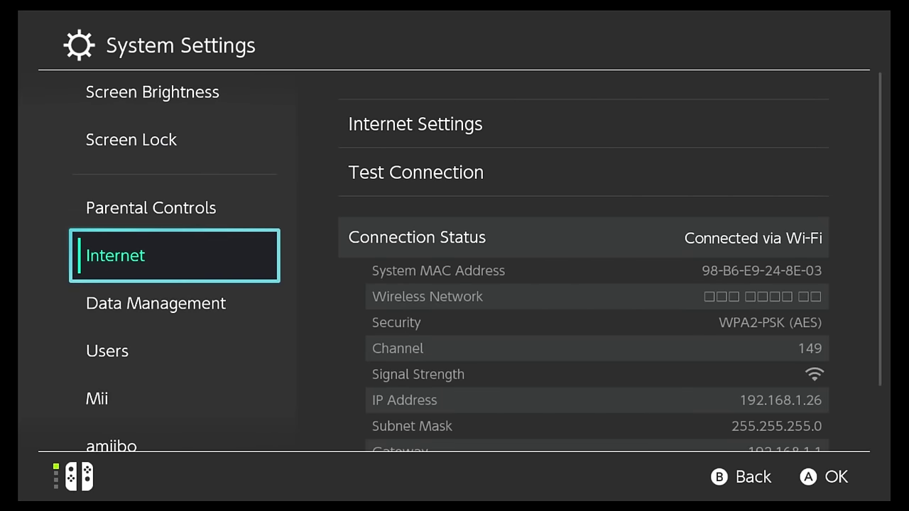
{"action": "key", "text": "Right"}
{"action": "key", "text": "Down"}
{"action": "key", "text": "Up"}
{"action": "key", "text": "Down"}
{"action": "key", "text": "Down"}
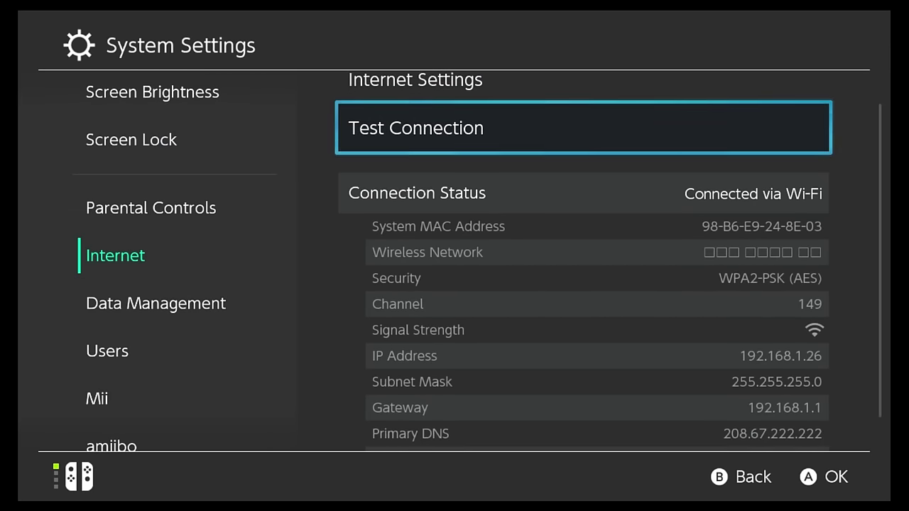
{"action": "key", "text": "Down"}
{"action": "key", "text": "Up"}
{"action": "key", "text": "Up"}
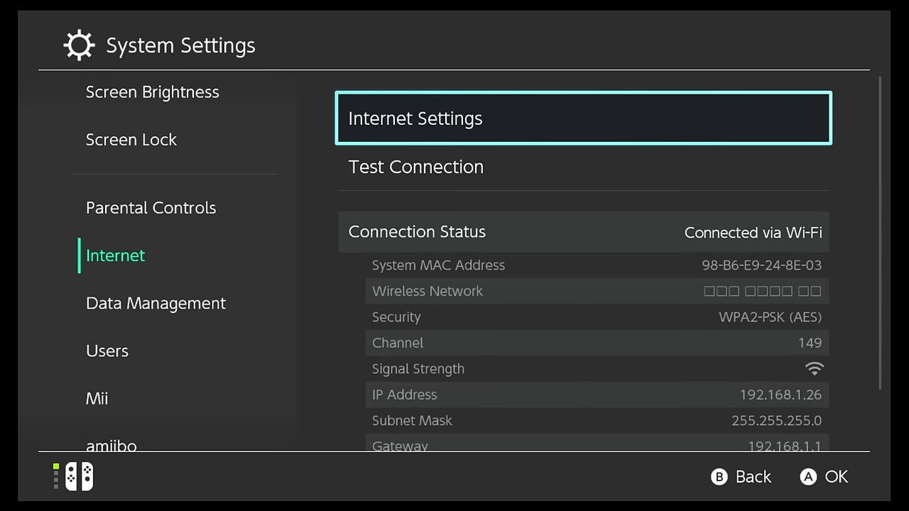
Run a connection test with the current manual DNS servers, then leave the results.
{"action": "key", "text": "Down"}
{"action": "key", "text": "Return"}
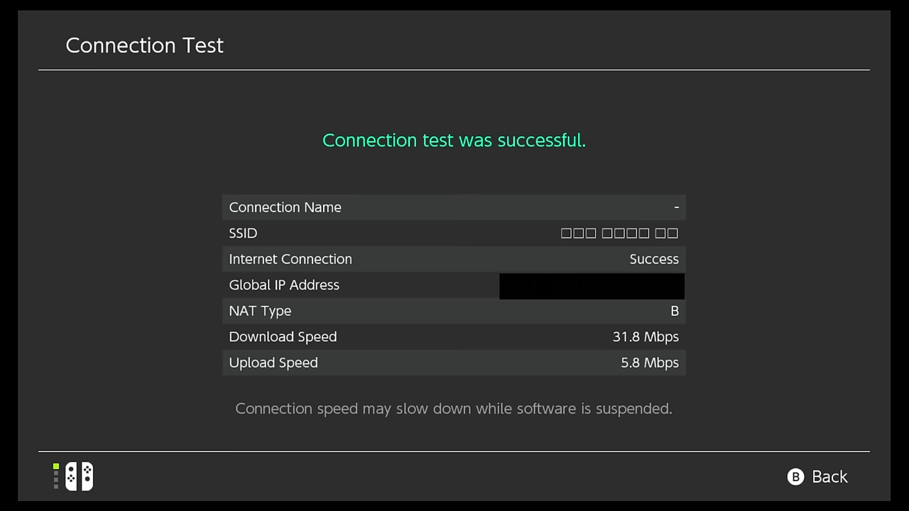
{"action": "key", "text": "Escape"}
Reopen the registered Wi-Fi network's settings for editing and go to its Primary DNS entry.
{"action": "key", "text": "Up"}
{"action": "key", "text": "Return"}
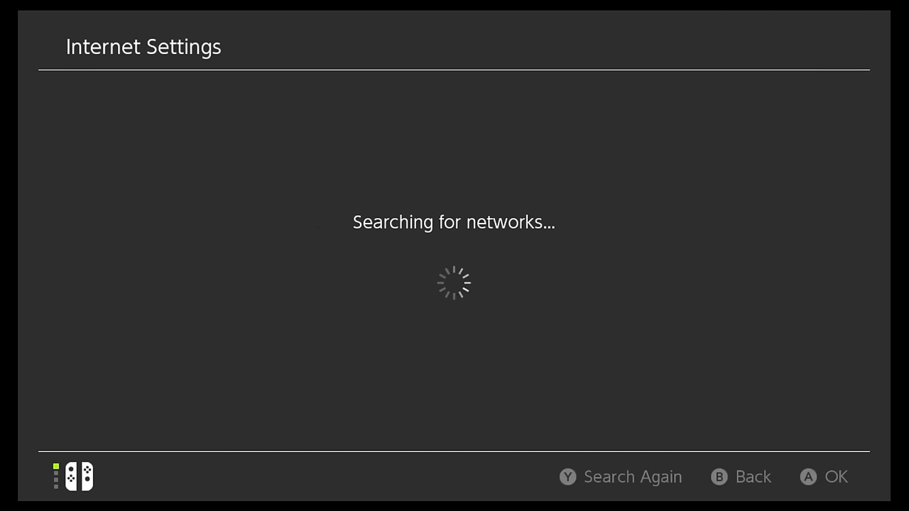
{"action": "key", "text": "Return"}
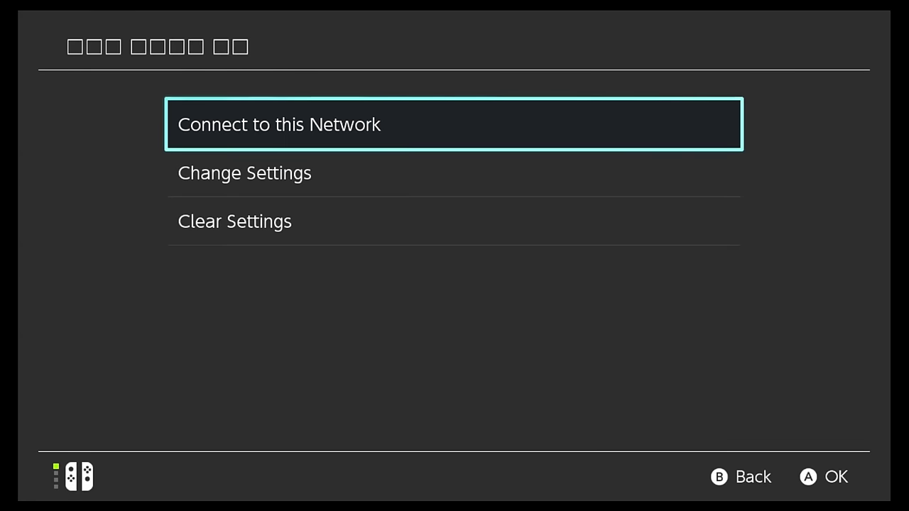
{"action": "key", "text": "Down"}
{"action": "key", "text": "Return"}
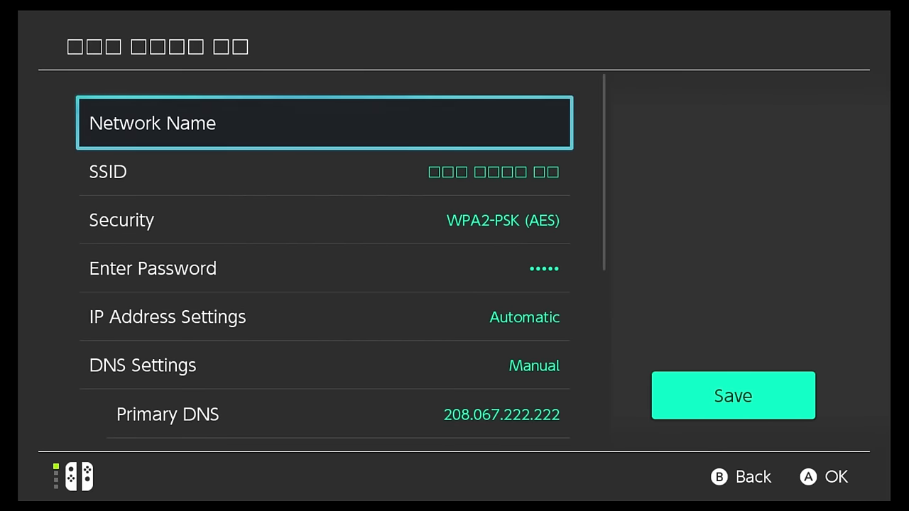
{"action": "key", "text": "Down"}
{"action": "key", "text": "Down"}
{"action": "key", "text": "Down"}
{"action": "key", "text": "Down"}
{"action": "key", "text": "Down"}
{"action": "key", "text": "Down"}
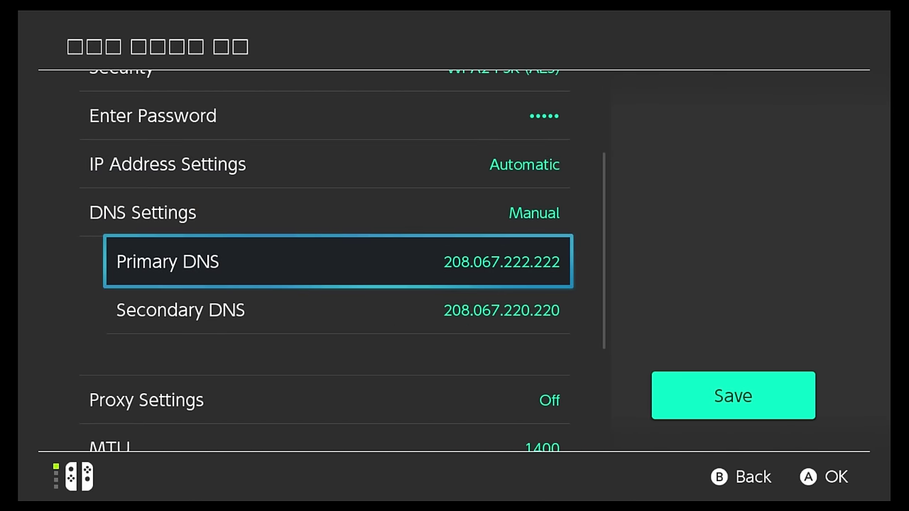
{"action": "key", "text": "Return"}
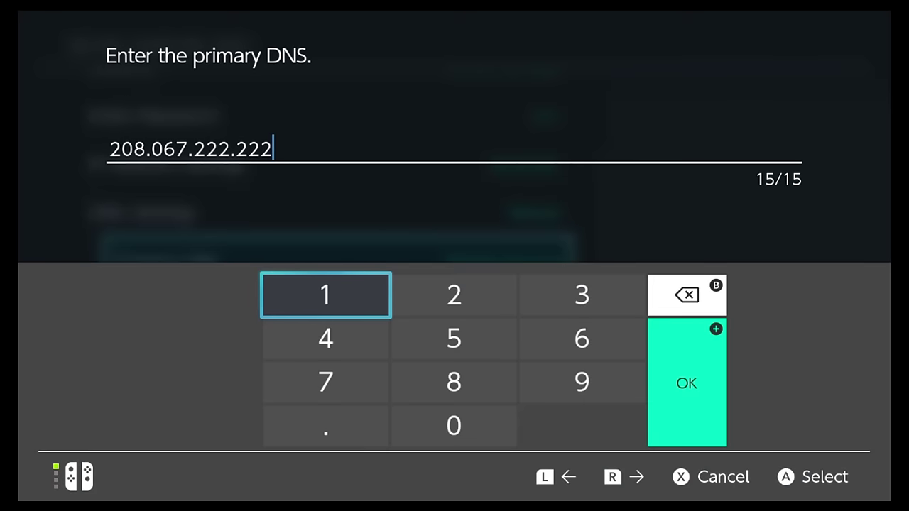
{"action": "key", "text": "Right"}
{"action": "key", "text": "Left"}
{"action": "key", "text": "BackSpace"}
{"action": "key", "text": "BackSpace"}
{"action": "key", "text": "BackSpace"}
{"action": "key", "text": "BackSpace"}
{"action": "key", "text": "BackSpace"}
{"action": "key", "text": "BackSpace"}
{"action": "key", "text": "BackSpace"}
{"action": "key", "text": "BackSpace"}
{"action": "key", "text": "BackSpace"}
{"action": "key", "text": "BackSpace"}
{"action": "key", "text": "BackSpace"}
{"action": "key", "text": "BackSpace"}
{"action": "key", "text": "BackSpace"}
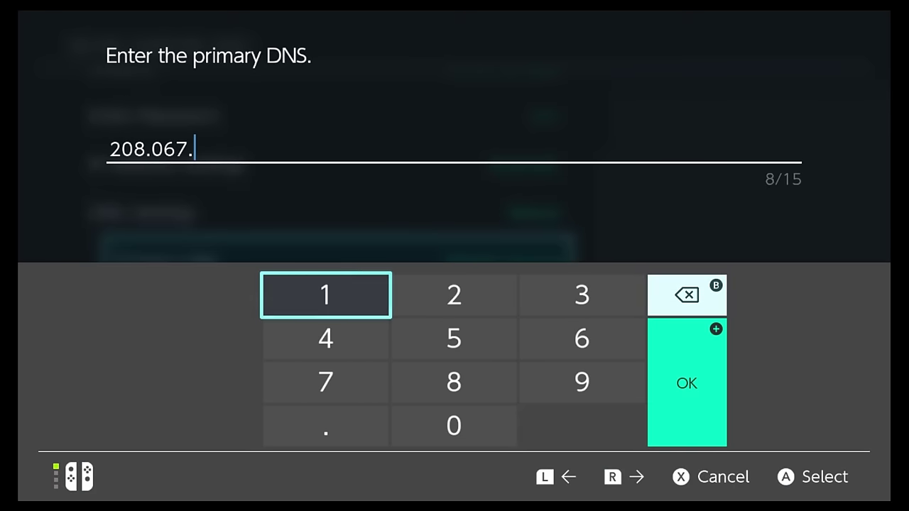
{"action": "key", "text": "Escape"}
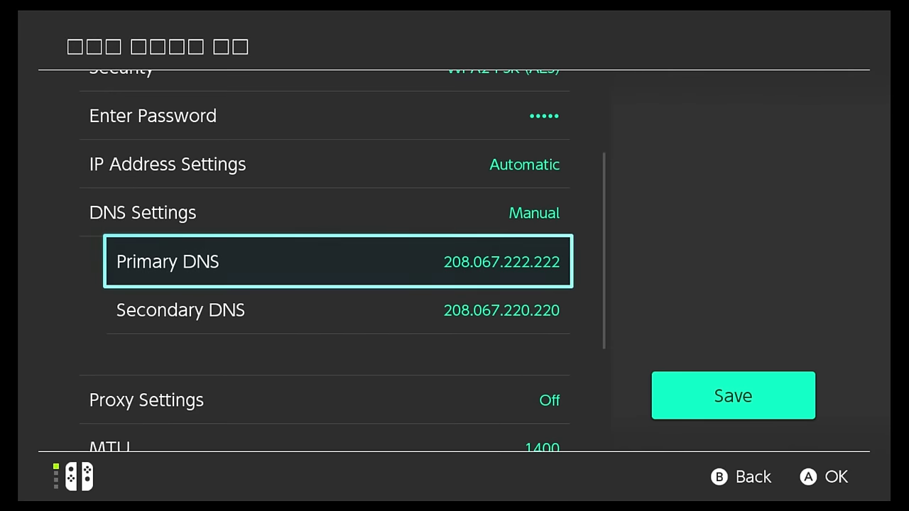
Replace the network's primary DNS with 8.8.8.8.
{"action": "key", "text": "Return"}
{"action": "key", "text": "BackSpace"}
{"action": "key", "text": "BackSpace"}
{"action": "key", "text": "BackSpace"}
{"action": "key", "text": "BackSpace"}
{"action": "key", "text": "BackSpace"}
{"action": "key", "text": "BackSpace"}
{"action": "key", "text": "BackSpace"}
{"action": "key", "text": "BackSpace"}
{"action": "key", "text": "BackSpace"}
{"action": "key", "text": "BackSpace"}
{"action": "key", "text": "BackSpace"}
{"action": "key", "text": "BackSpace"}
{"action": "key", "text": "BackSpace"}
{"action": "key", "text": "BackSpace"}
{"action": "key", "text": "BackSpace"}
{"action": "key", "text": "Right"}
{"action": "key", "text": "Down"}
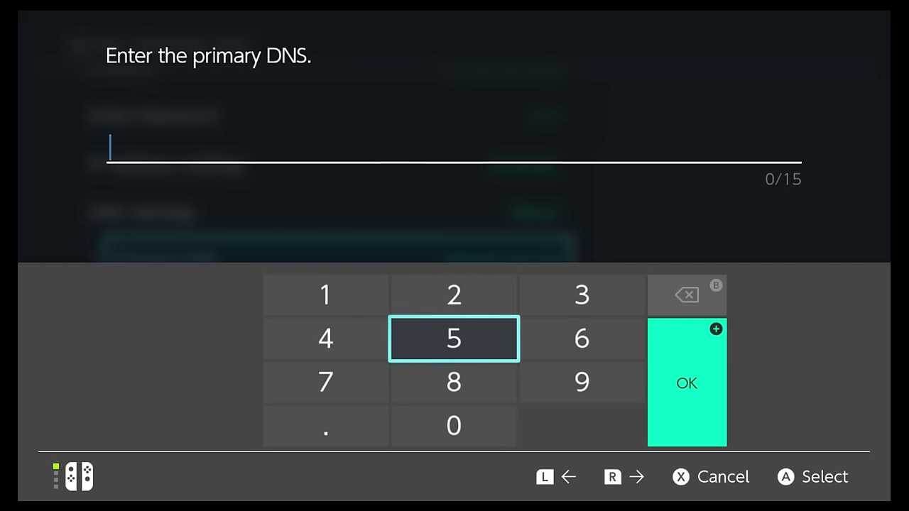
{"action": "key", "text": "Down"}
{"action": "key", "text": "Return"}
{"action": "key", "text": "Left"}
{"action": "key", "text": "Down"}
{"action": "key", "text": "Return"}
{"action": "key", "text": "Right"}
{"action": "key", "text": "Up"}
{"action": "key", "text": "Return"}
{"action": "key", "text": "Down"}
{"action": "key", "text": "Left"}
{"action": "key", "text": "Return"}
{"action": "key", "text": "Up"}
{"action": "key", "text": "Right"}
{"action": "key", "text": "Return"}
{"action": "key", "text": "Down"}
{"action": "key", "text": "Left"}
{"action": "key", "text": "Return"}
{"action": "key", "text": "Up"}
{"action": "key", "text": "Right"}
{"action": "key", "text": "Return"}
{"action": "key", "text": "Down"}
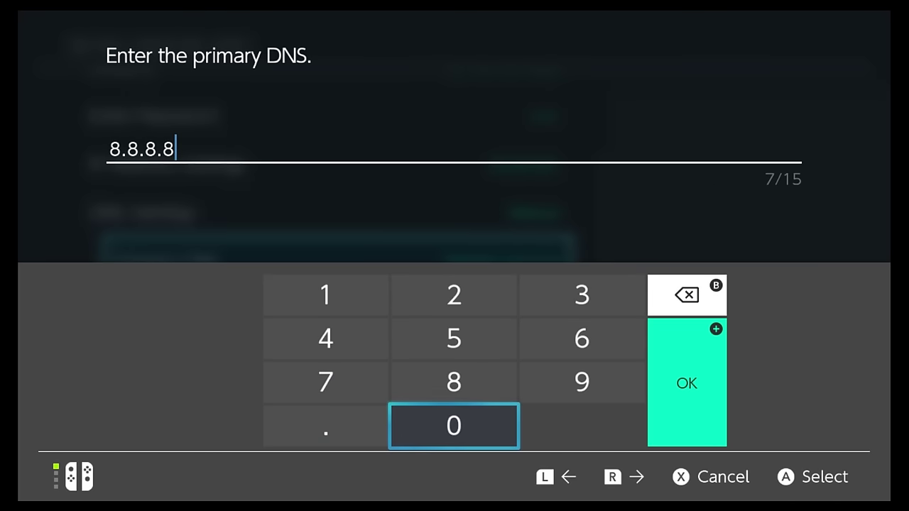
{"action": "key", "text": "x"}
Replace the network's secondary DNS with 8.8.4.4.
{"action": "key", "text": "Down"}
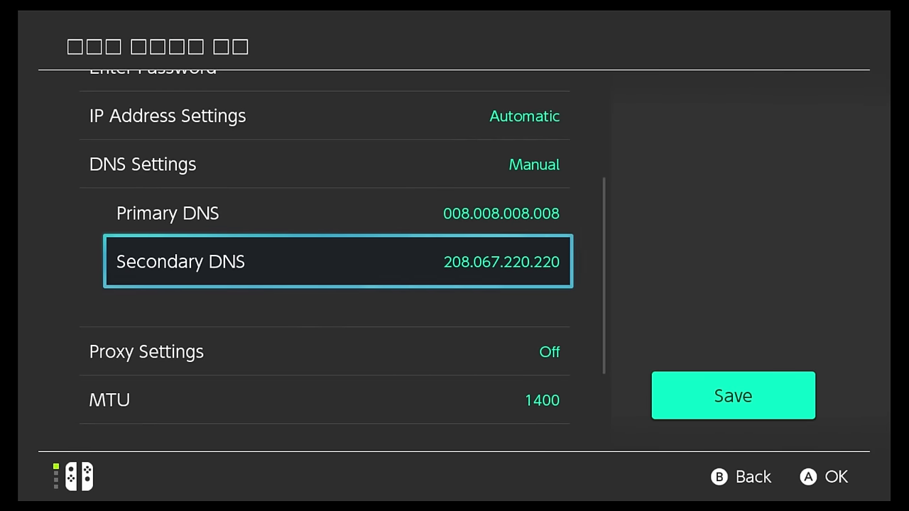
{"action": "key", "text": "Return"}
{"action": "key", "text": "BackSpace"}
{"action": "key", "text": "BackSpace"}
{"action": "key", "text": "BackSpace"}
{"action": "key", "text": "BackSpace"}
{"action": "key", "text": "BackSpace"}
{"action": "key", "text": "BackSpace"}
{"action": "key", "text": "BackSpace"}
{"action": "key", "text": "BackSpace"}
{"action": "key", "text": "BackSpace"}
{"action": "key", "text": "BackSpace"}
{"action": "key", "text": "BackSpace"}
{"action": "key", "text": "BackSpace"}
{"action": "key", "text": "BackSpace"}
{"action": "key", "text": "BackSpace"}
{"action": "key", "text": "BackSpace"}
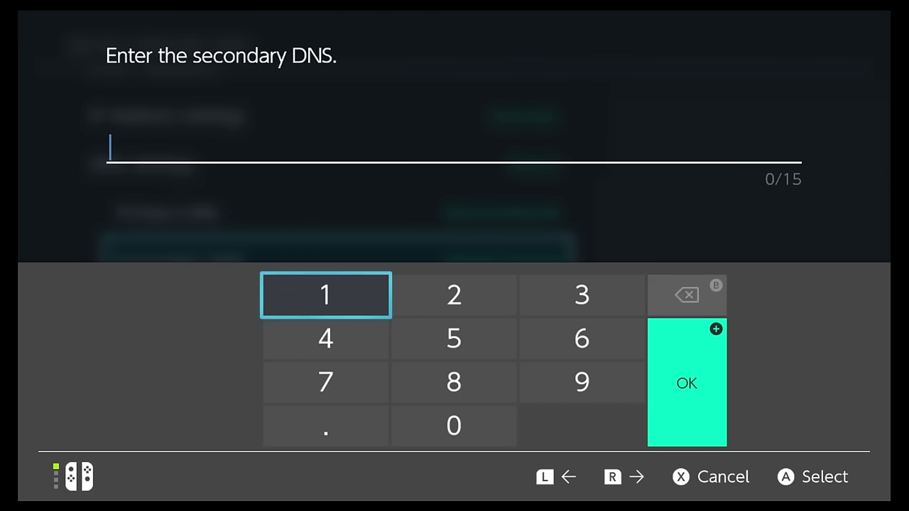
{"action": "key", "text": "Down"}
{"action": "key", "text": "Down"}
{"action": "key", "text": "Right"}
{"action": "key", "text": "Return"}
{"action": "key", "text": "Down"}
{"action": "key", "text": "Left"}
{"action": "key", "text": "Return"}
{"action": "key", "text": "Up"}
{"action": "key", "text": "Right"}
{"action": "key", "text": "Return"}
{"action": "key", "text": "Down"}
{"action": "key", "text": "Left"}
{"action": "key", "text": "Return"}
{"action": "key", "text": "Up"}
{"action": "key", "text": "Return"}
{"action": "key", "text": "Down"}
{"action": "key", "text": "Down"}
{"action": "key", "text": "Return"}
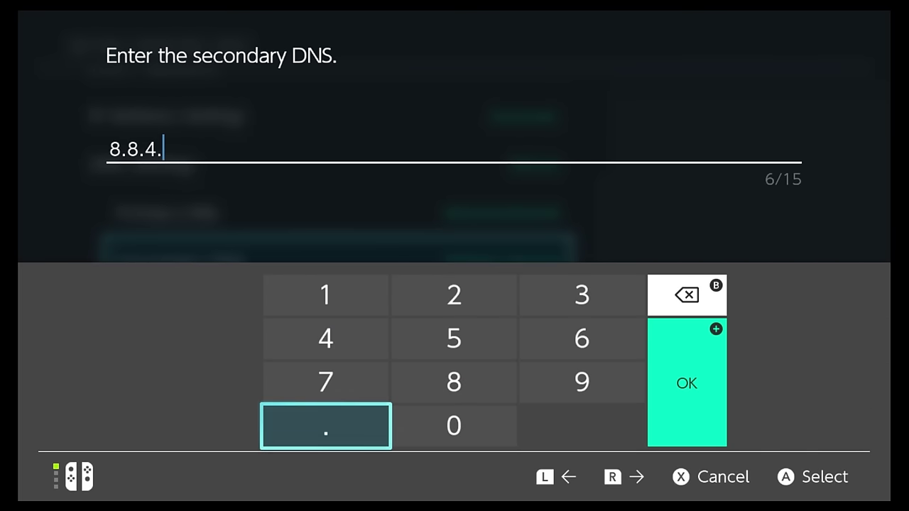
{"action": "key", "text": "Up"}
{"action": "key", "text": "Up"}
{"action": "key", "text": "Return"}
{"action": "key", "text": "plus"}
Save the changed DNS settings and connect to the network with them.
{"action": "key", "text": "Right"}
{"action": "key", "text": "Return"}
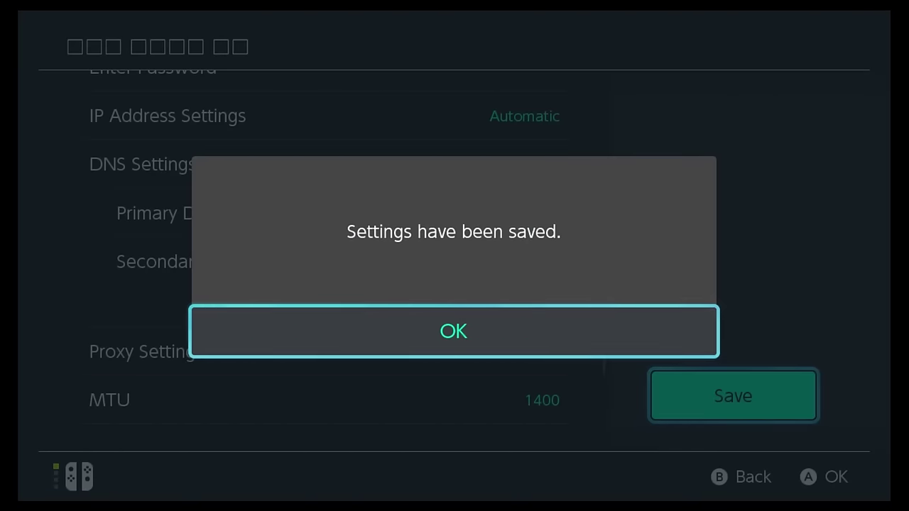
{"action": "key", "text": "Return"}
{"action": "key", "text": "Up"}
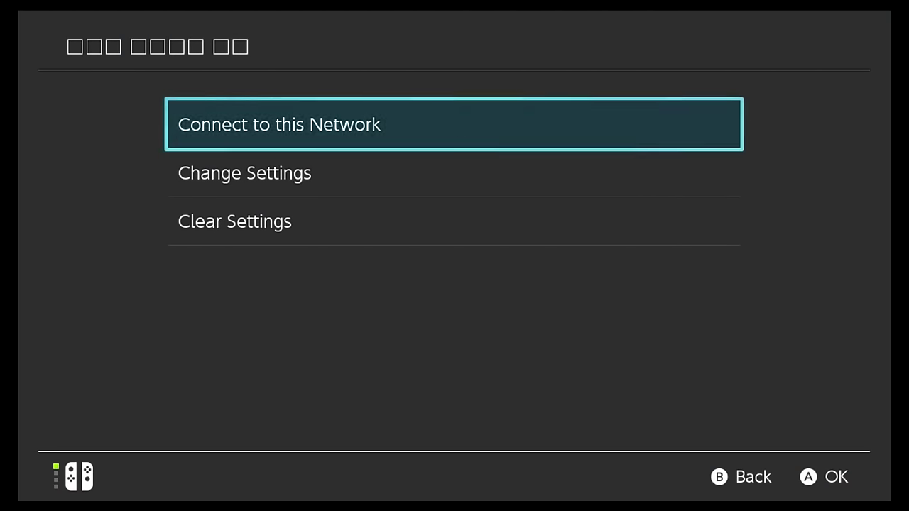
{"action": "key", "text": "Return"}
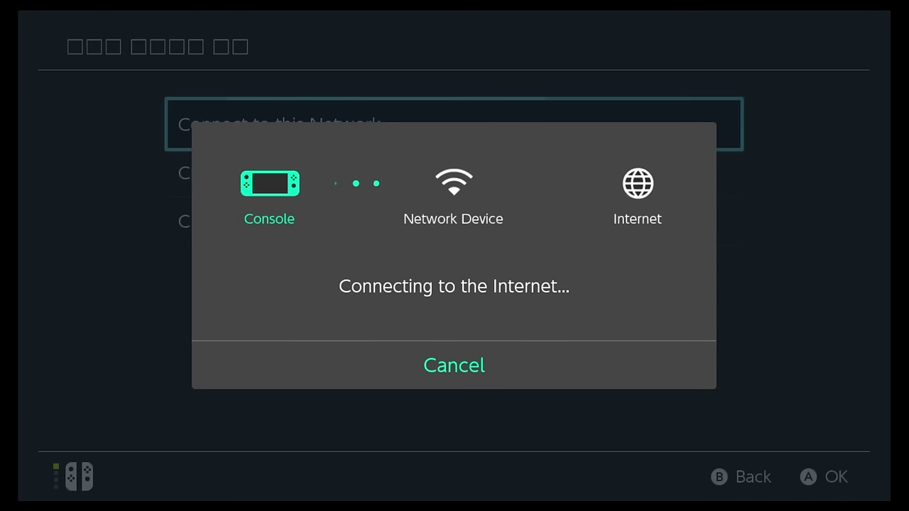
{"action": "key", "text": "Return"}
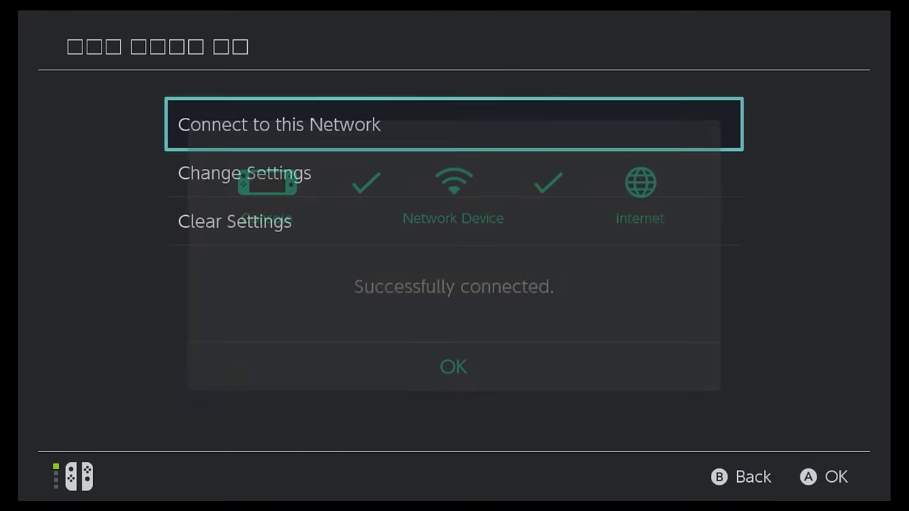
Go back to the Internet page and start a connection test with the new DNS servers.
{"action": "key", "text": "Escape"}
{"action": "key", "text": "Down"}
{"action": "key", "text": "Up"}
{"action": "key", "text": "Down"}
{"action": "key", "text": "Down"}
{"action": "key", "text": "Up"}
{"action": "key", "text": "Up"}
{"action": "key", "text": "Down"}
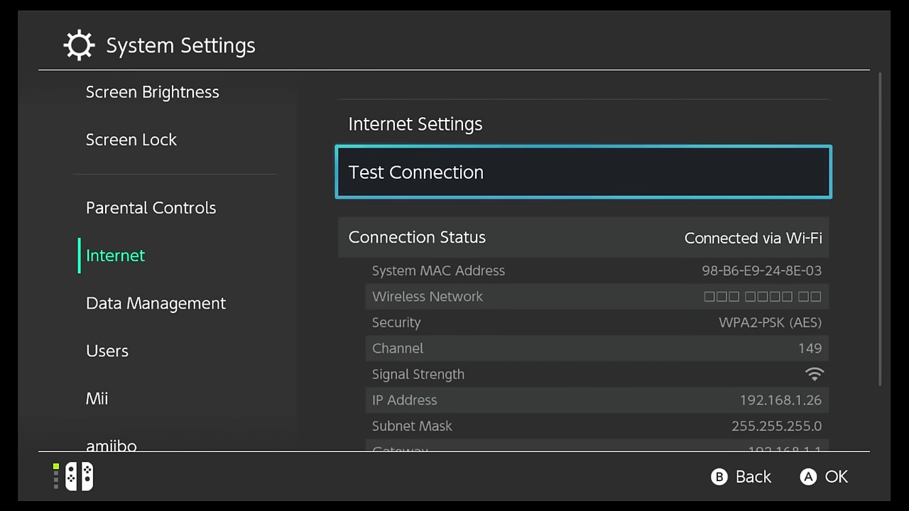
{"action": "key", "text": "Return"}
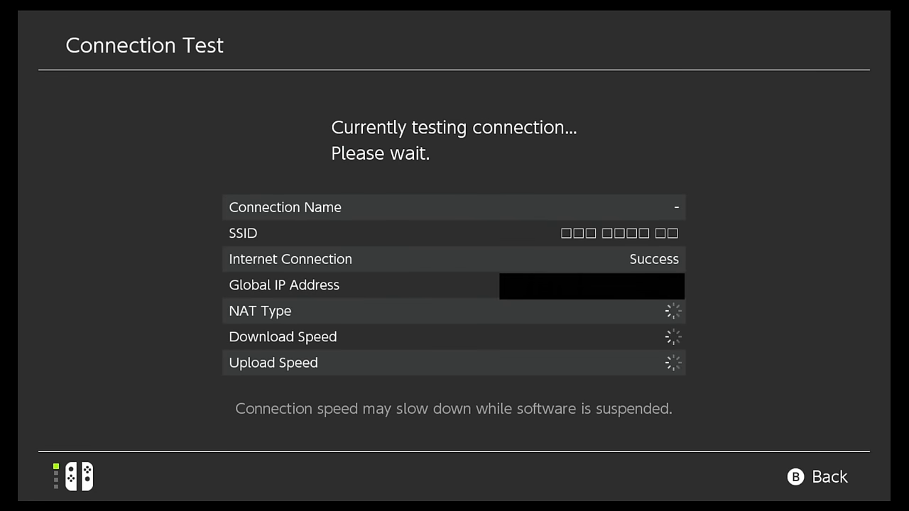